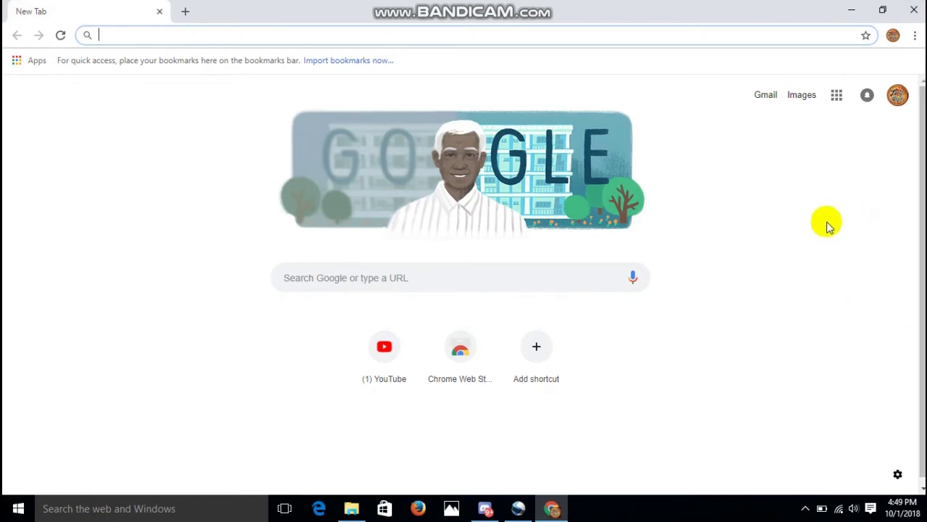
# - Open youtube.com, go to the account's own channel page and sign in to the channel
pyautogui.write('youtube.')
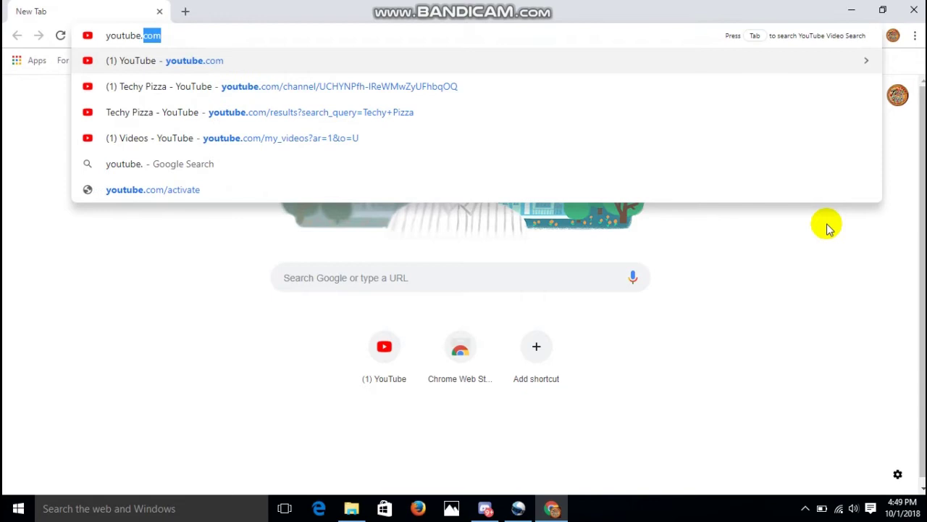
pyautogui.press('Return')
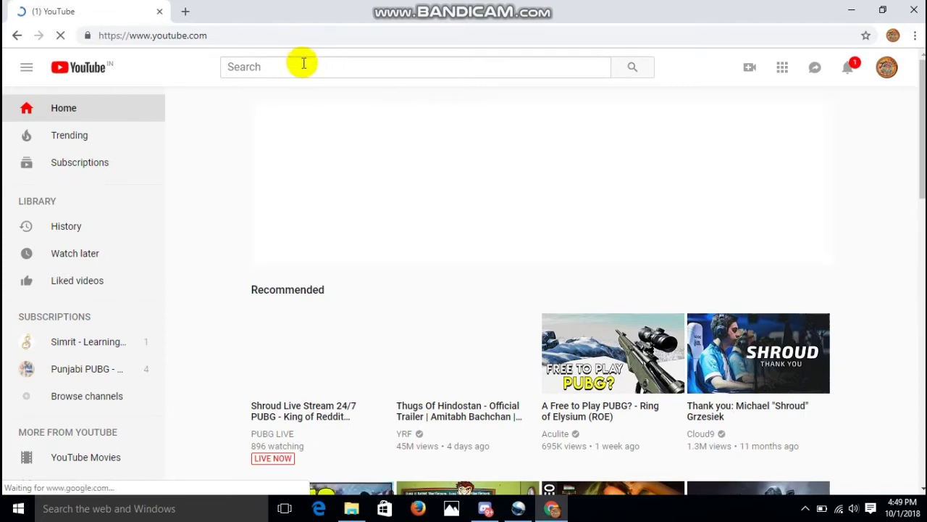
pyautogui.click(889, 69)
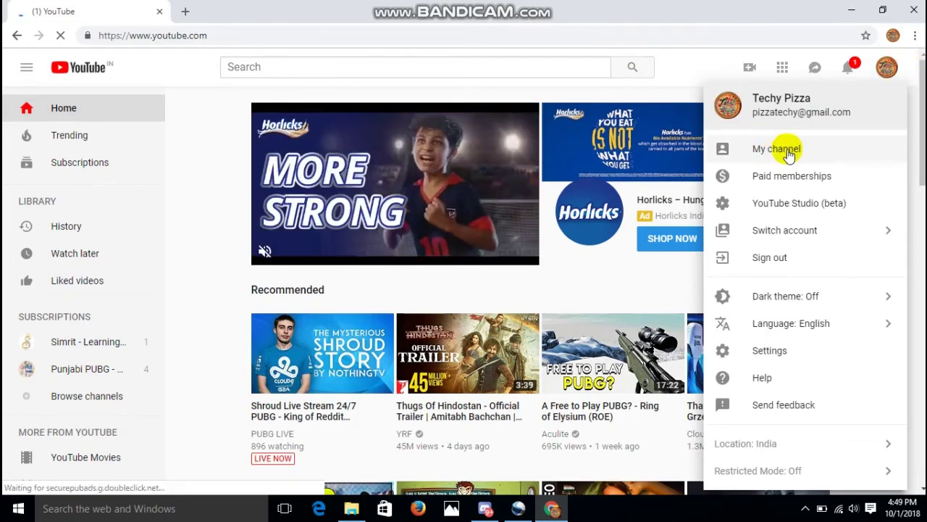
pyautogui.click(778, 155)
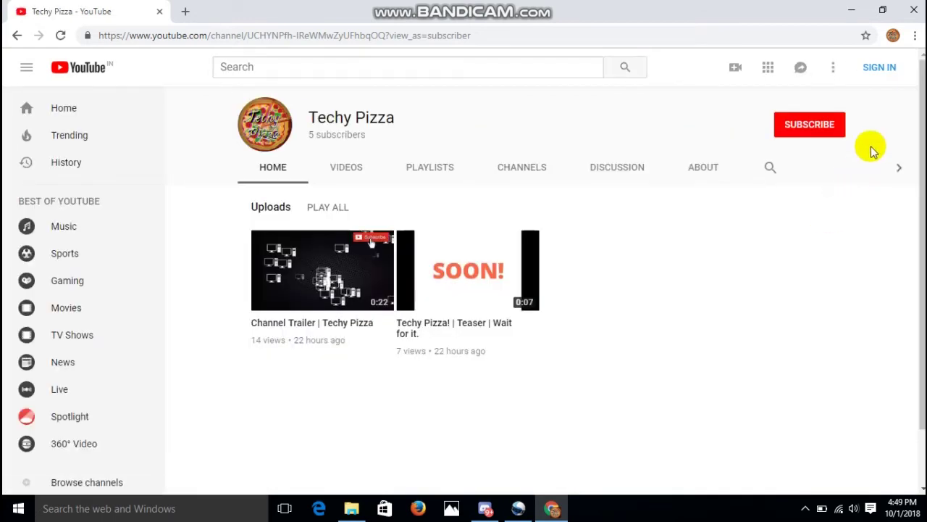
pyautogui.click(881, 70)
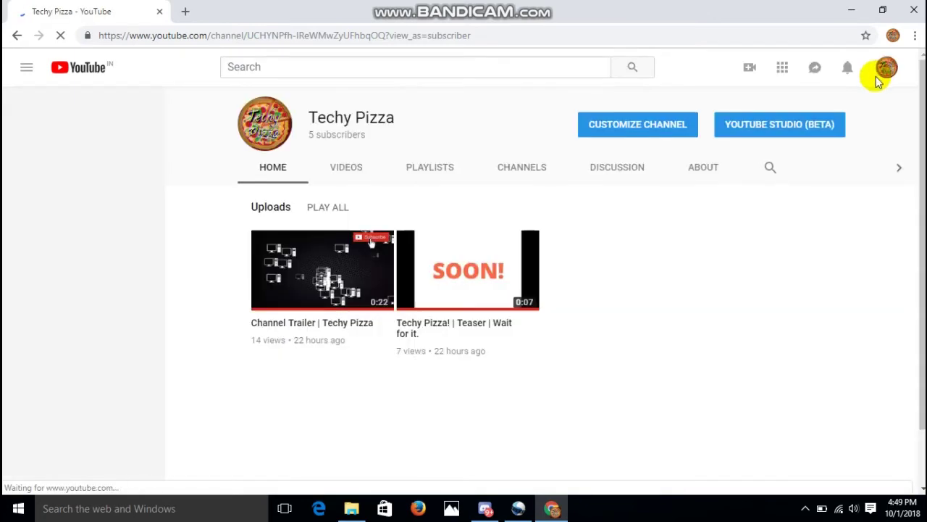
# - Open the Video Manager from channel customization and switch to Creator Studio Classic, submitting "Something is broken" and "Something is missing" as reasons
pyautogui.click(674, 134)
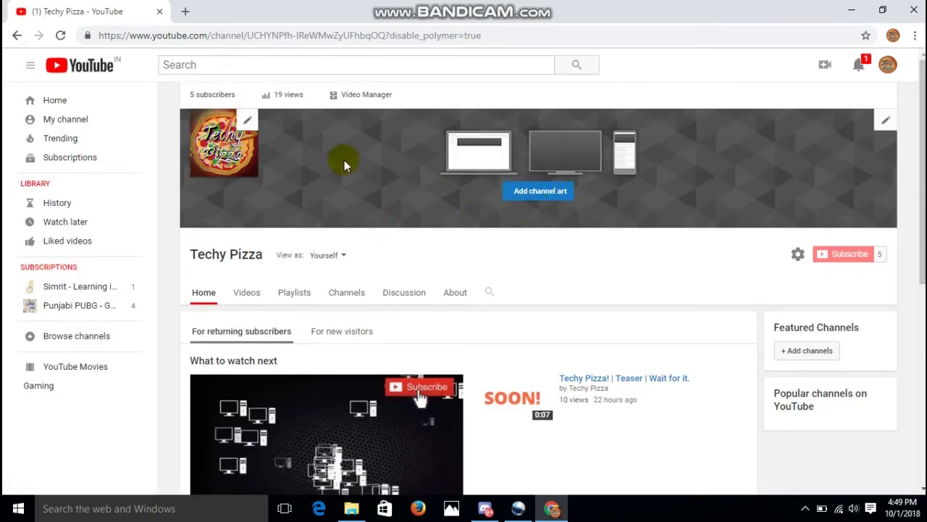
pyautogui.click(355, 100)
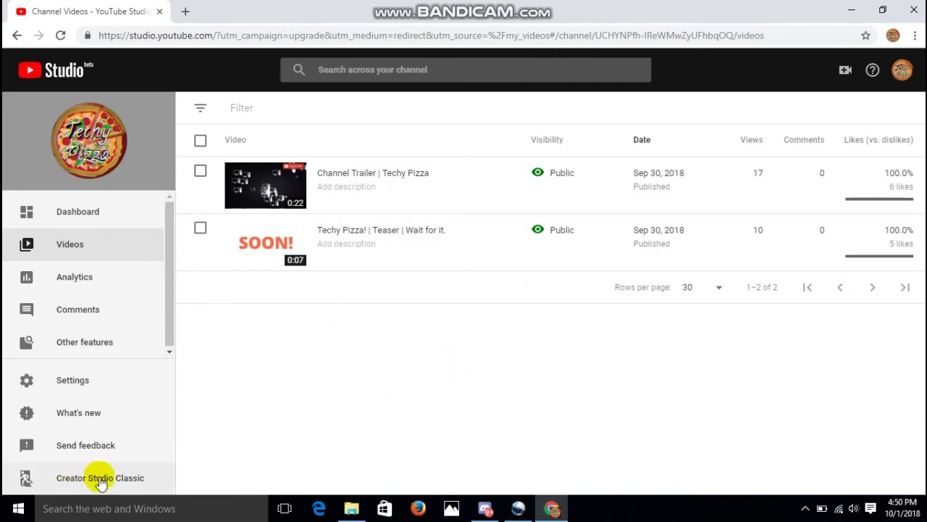
pyautogui.click(136, 481)
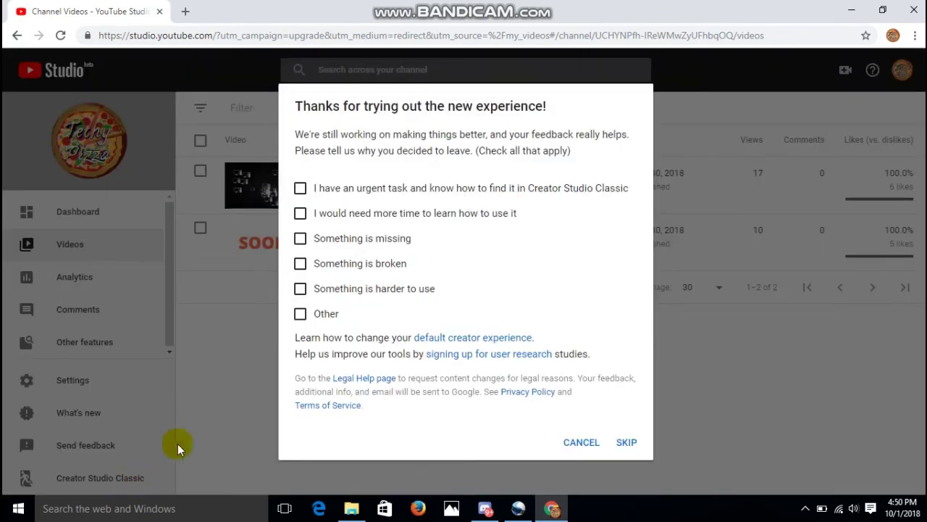
pyautogui.click(300, 264)
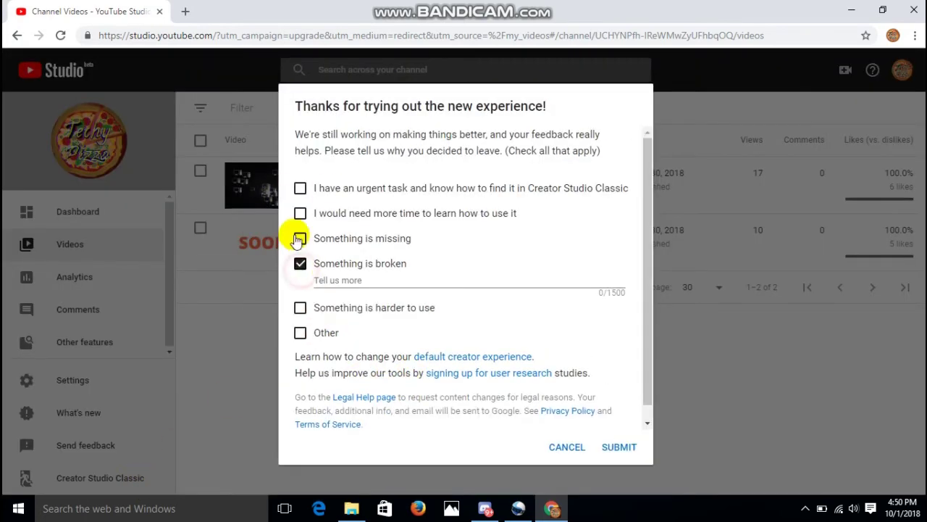
pyautogui.click(300, 238)
pyautogui.click(616, 447)
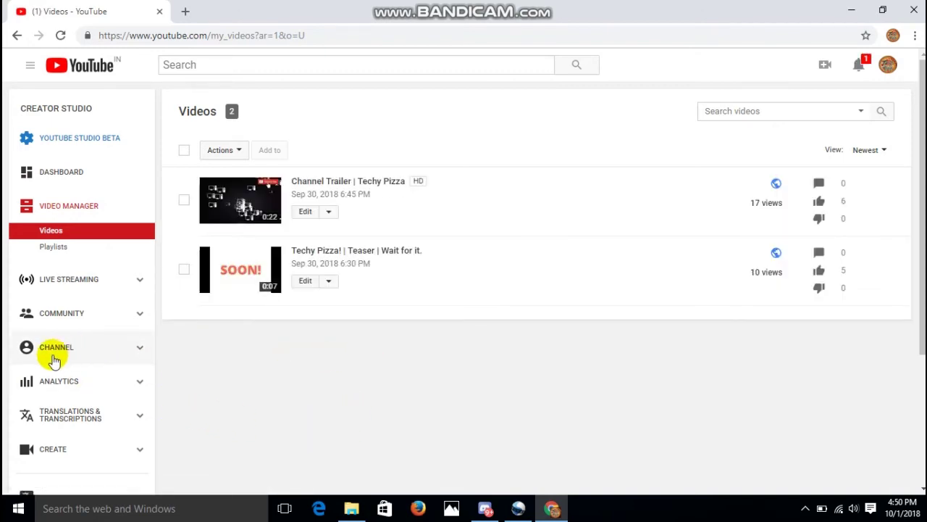
# - Open the channel's Branding settings and remove the existing branding watermark
pyautogui.click(50, 352)
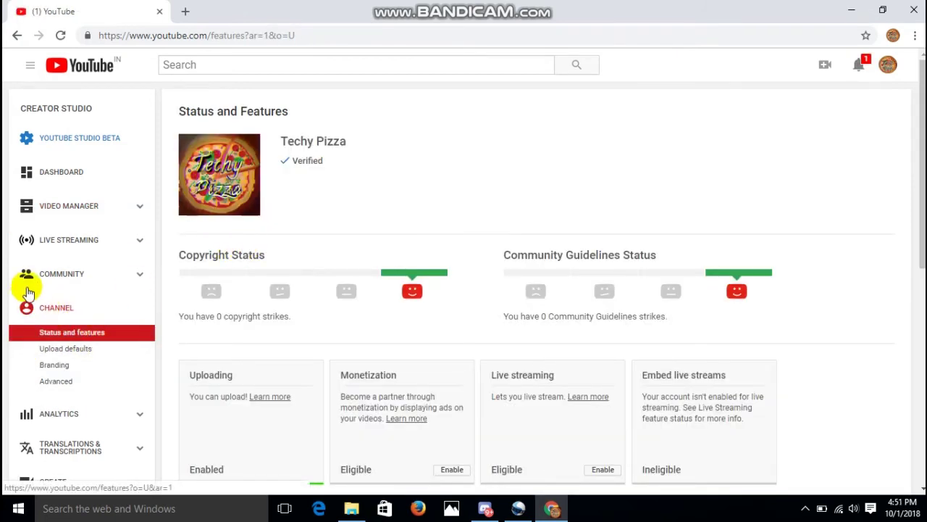
pyautogui.click(63, 367)
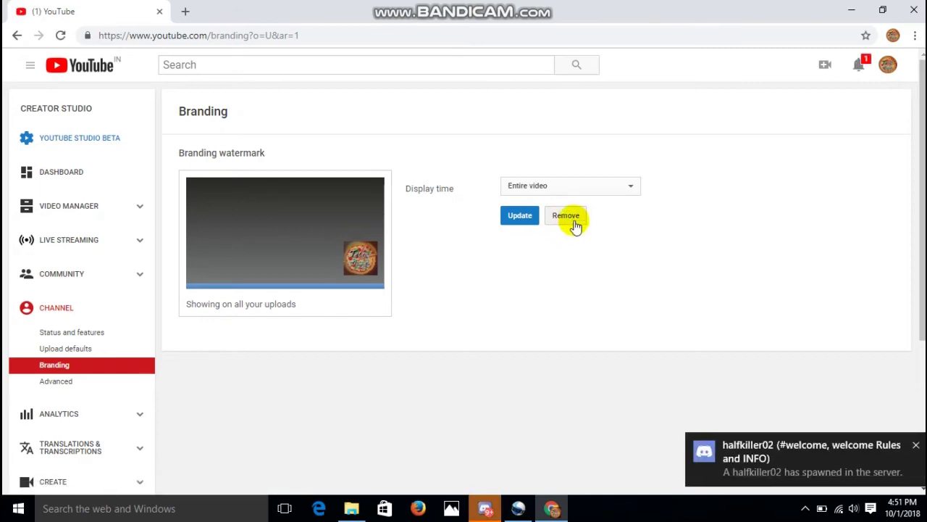
pyautogui.click(914, 445)
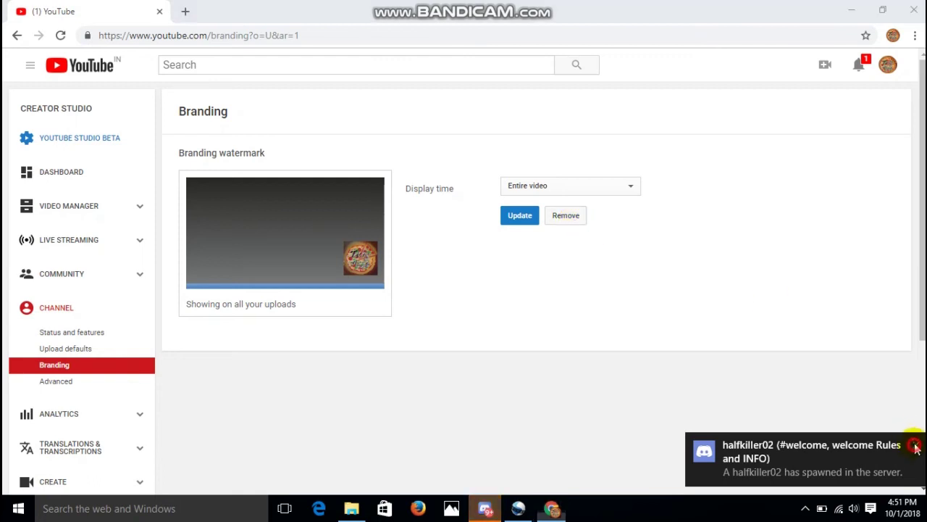
pyautogui.click(917, 446)
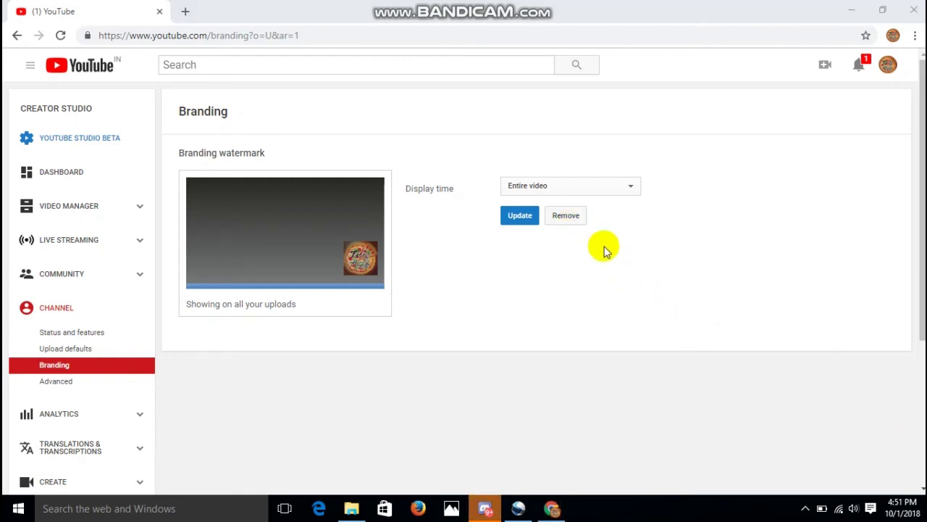
pyautogui.click(565, 215)
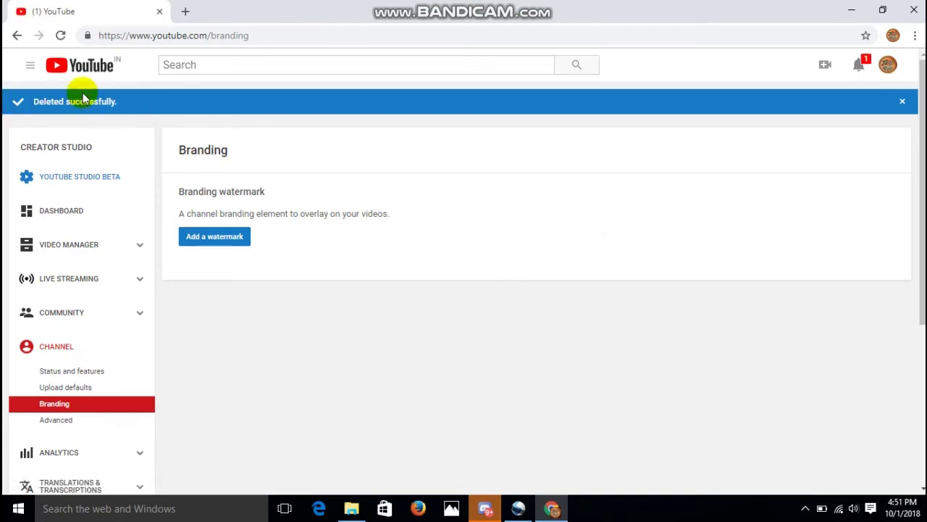
pyautogui.moveTo(176, 147); pyautogui.dragTo(243, 155)
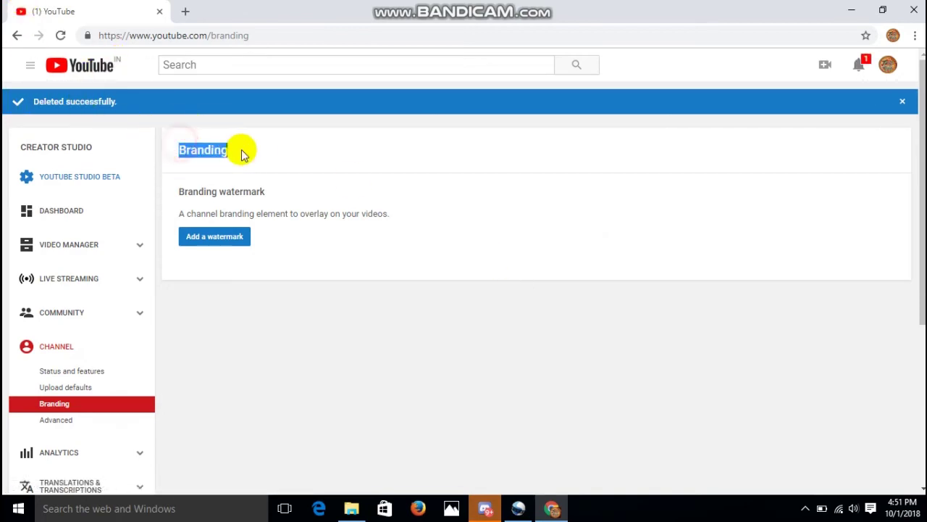
pyautogui.moveTo(178, 192); pyautogui.dragTo(275, 199)
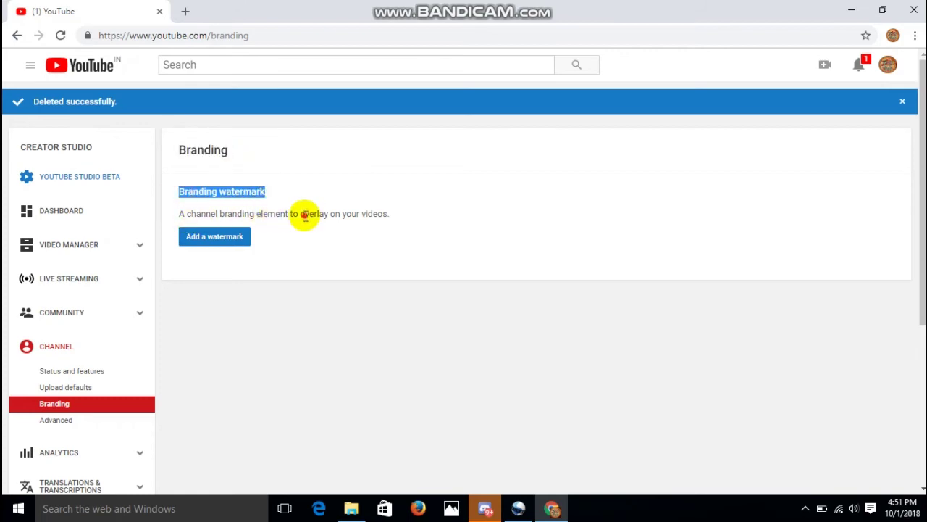
pyautogui.click(304, 216)
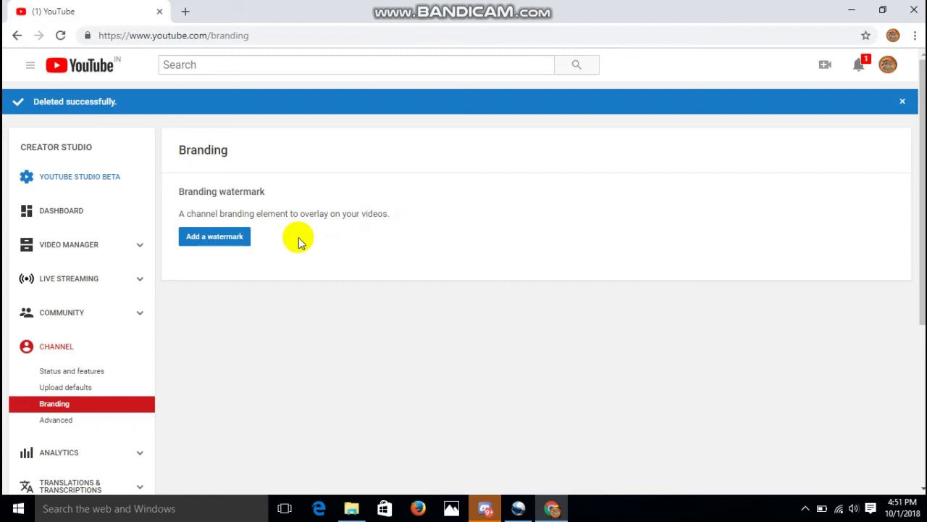
# - Add a branding watermark using the image unnamed.jpg from the Youtube folder and save it
pyautogui.click(238, 247)
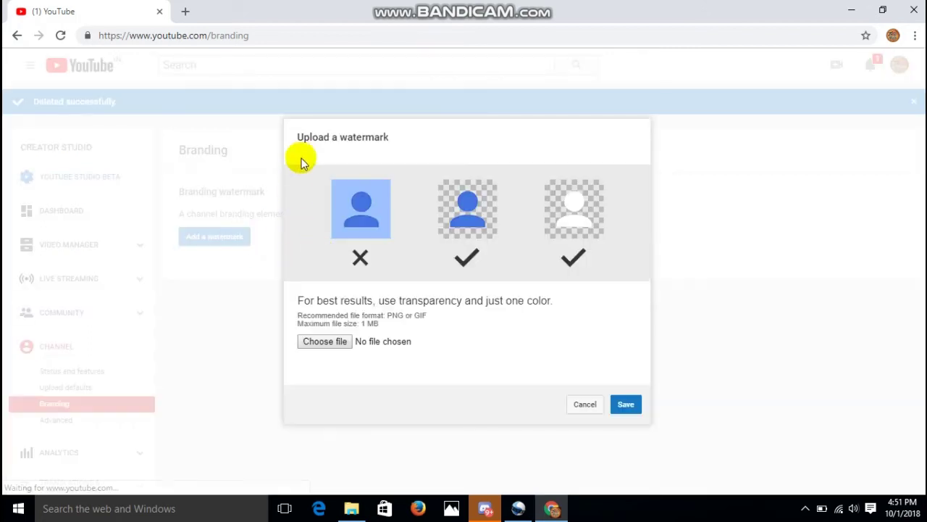
pyautogui.moveTo(299, 137); pyautogui.dragTo(382, 135)
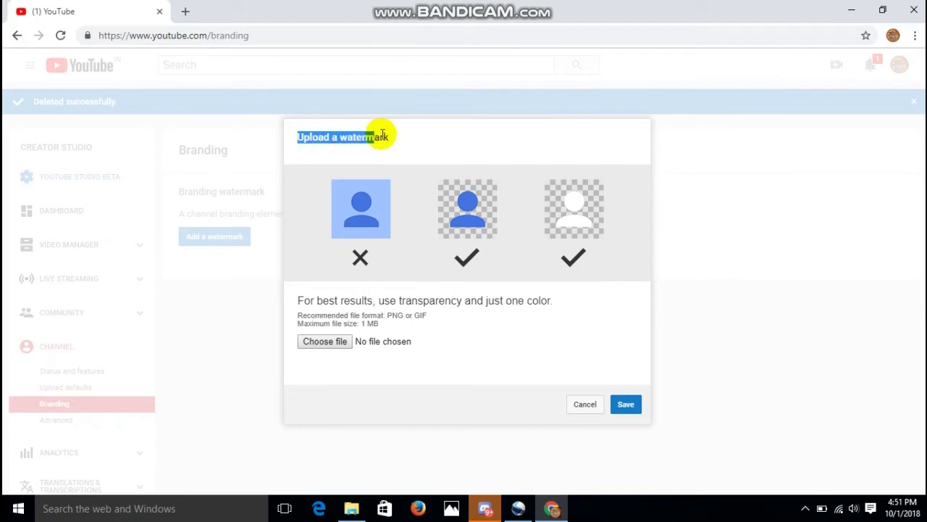
pyautogui.click(387, 134)
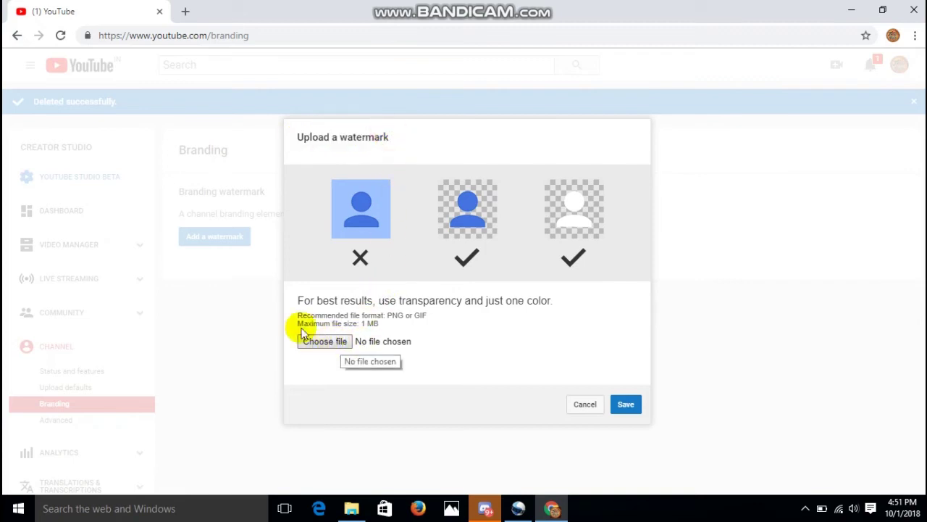
pyautogui.moveTo(297, 323); pyautogui.dragTo(426, 315)
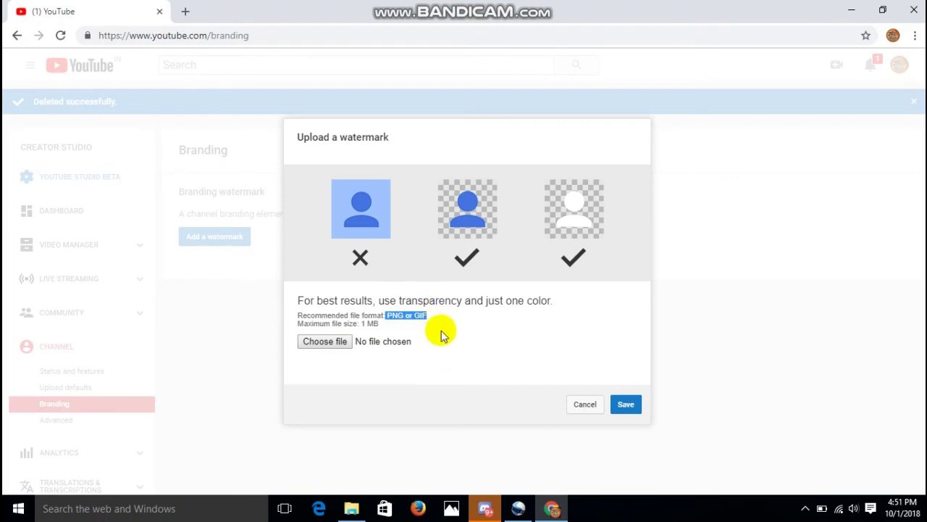
pyautogui.click(327, 347)
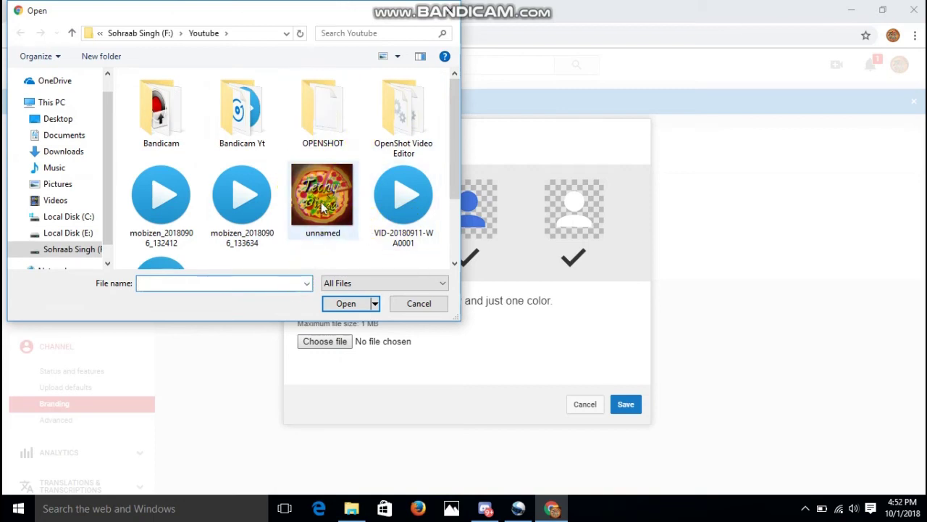
pyautogui.click(323, 205)
pyautogui.click(340, 301)
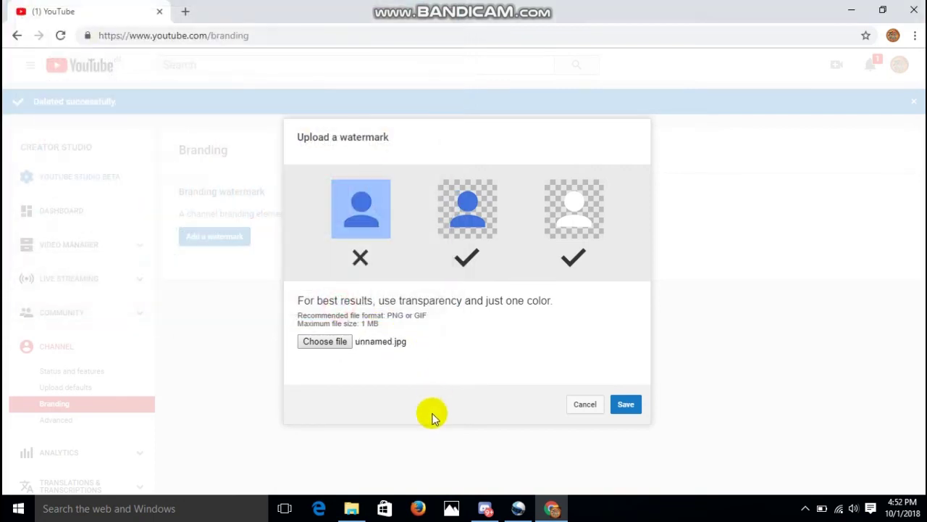
pyautogui.click(628, 405)
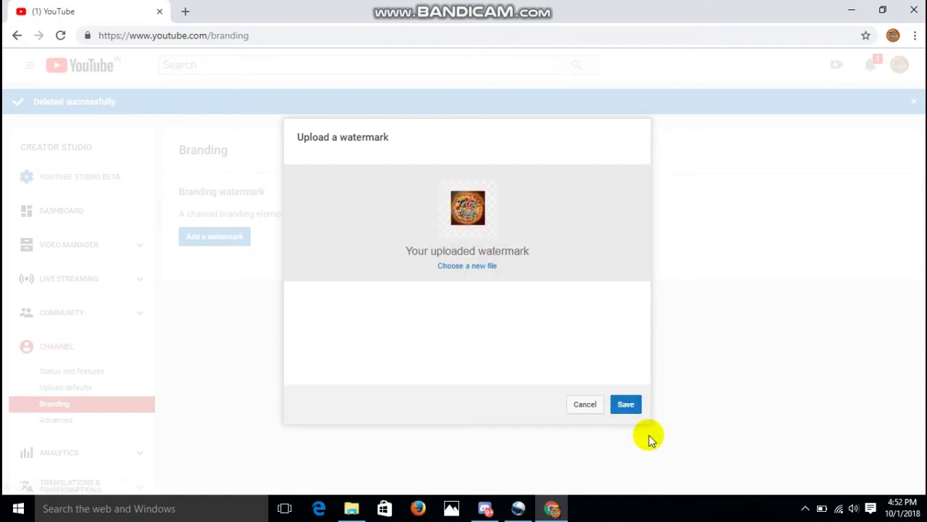
pyautogui.click(627, 405)
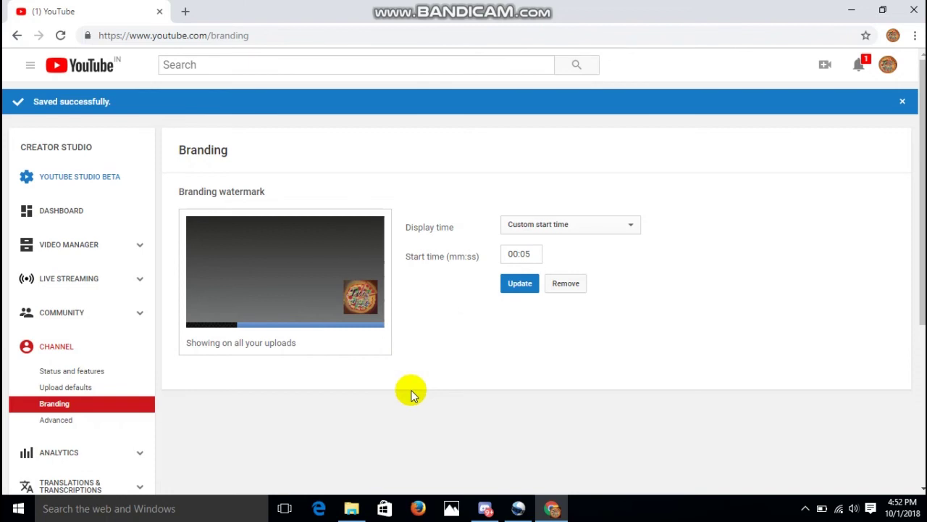
# - Examine the watermark's display time options and the start time field of the Custom start time option
pyautogui.doubleClick(420, 228)
pyautogui.click(555, 232)
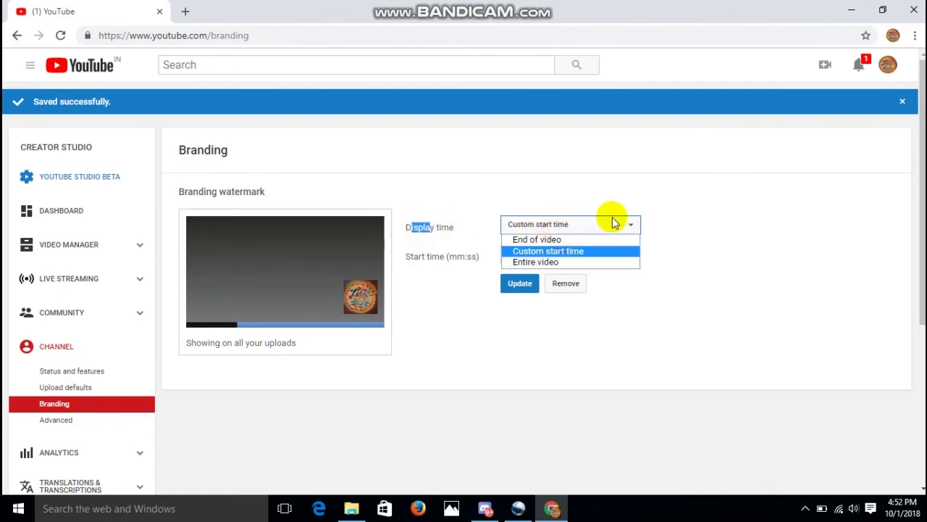
pyautogui.click(666, 239)
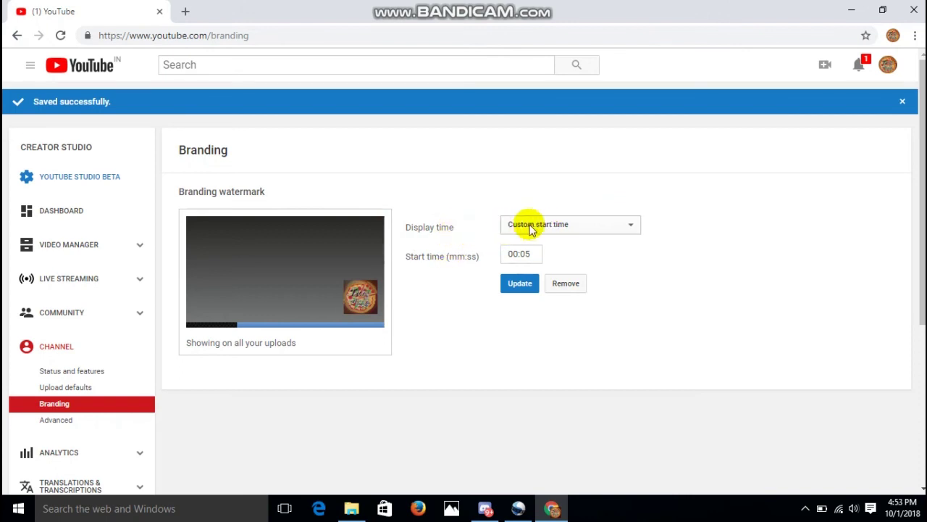
pyautogui.click(615, 225)
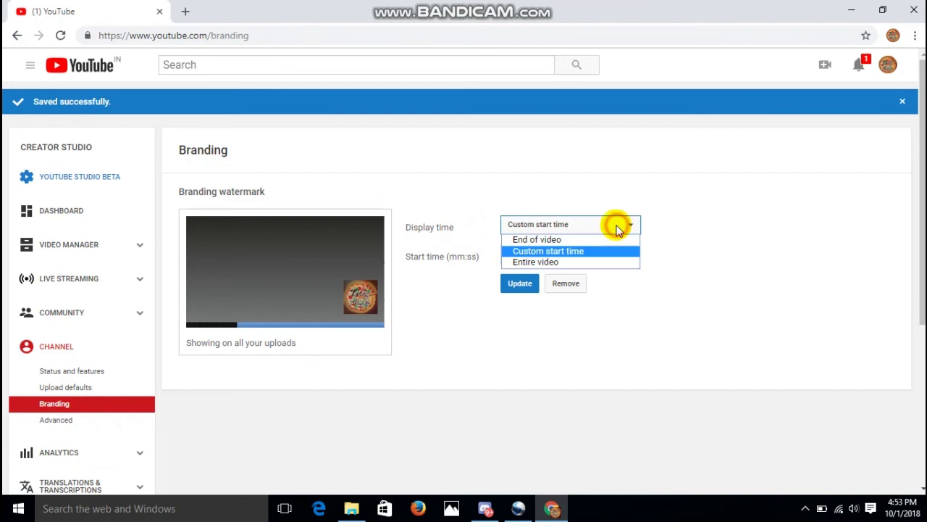
pyautogui.click(555, 251)
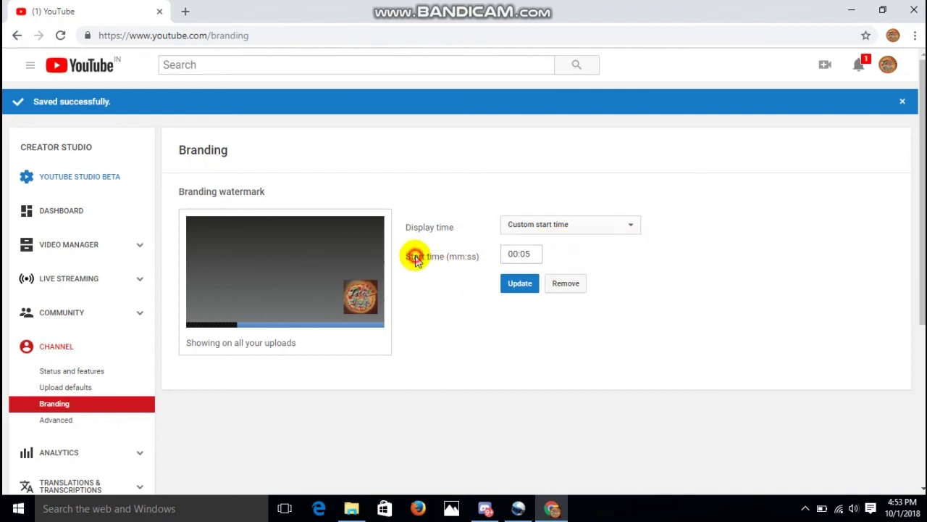
pyautogui.moveTo(414, 256); pyautogui.dragTo(483, 264)
pyautogui.click(522, 254)
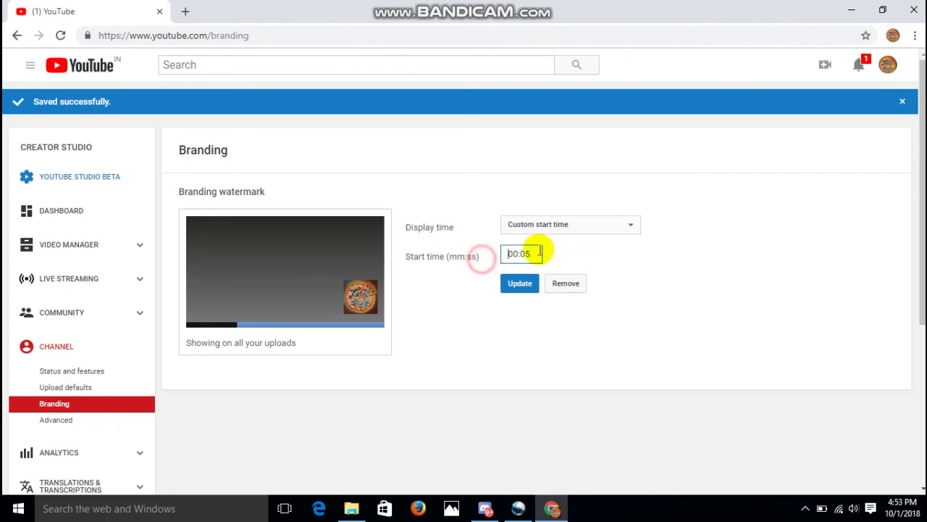
# - Set the watermark's display time to Entire video and update the branding settings
pyautogui.click(573, 224)
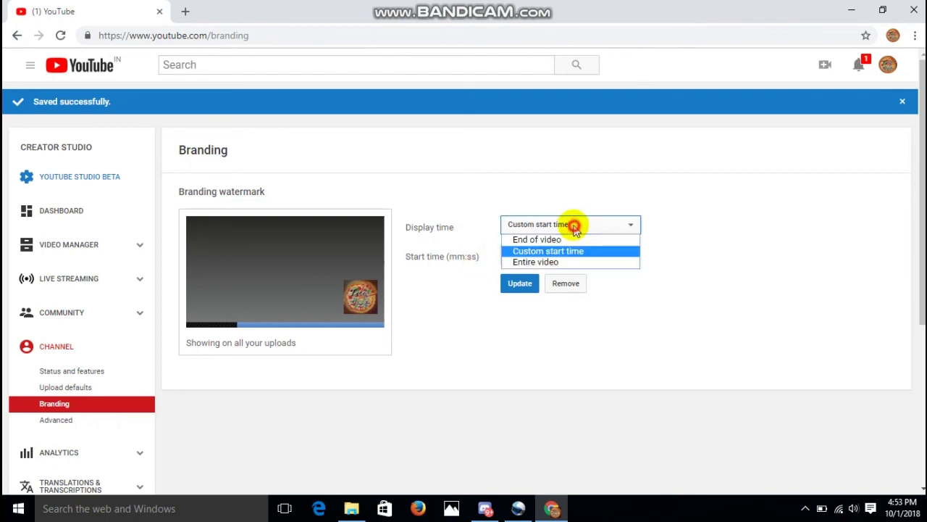
pyautogui.click(571, 261)
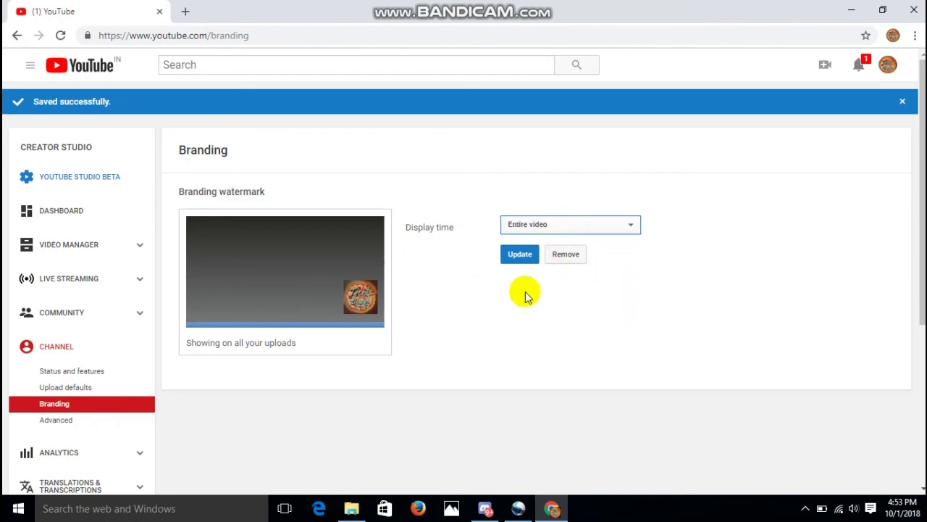
pyautogui.click(518, 255)
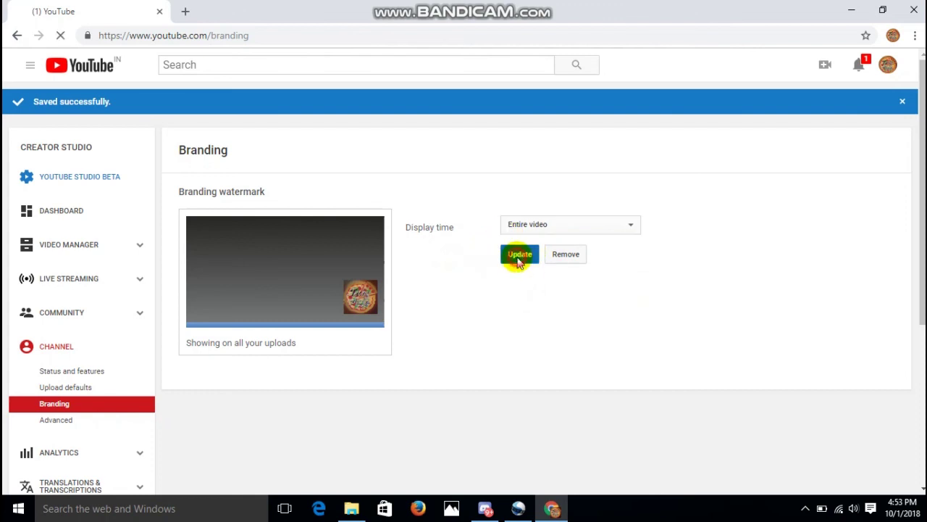